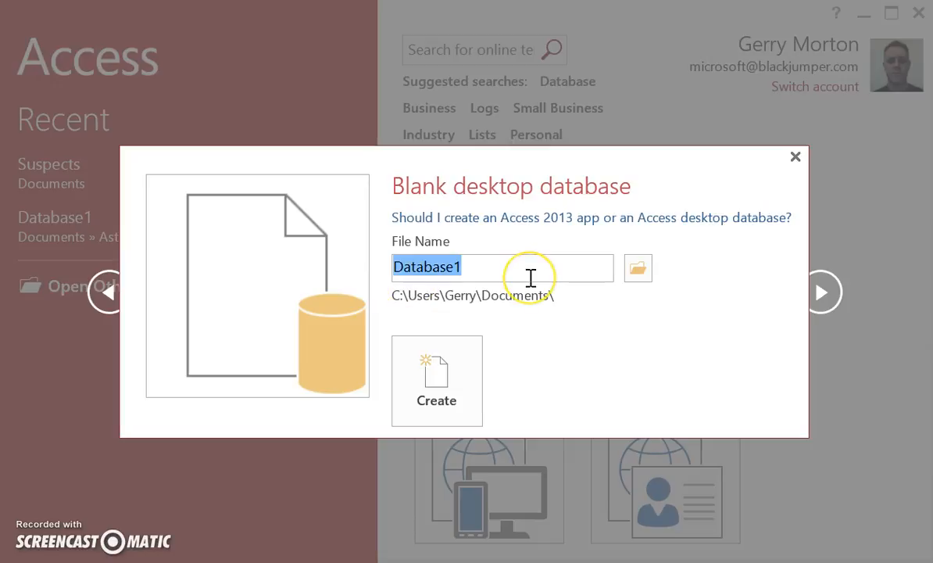
Create a blank desktop database named Suspects
text(Suspects)
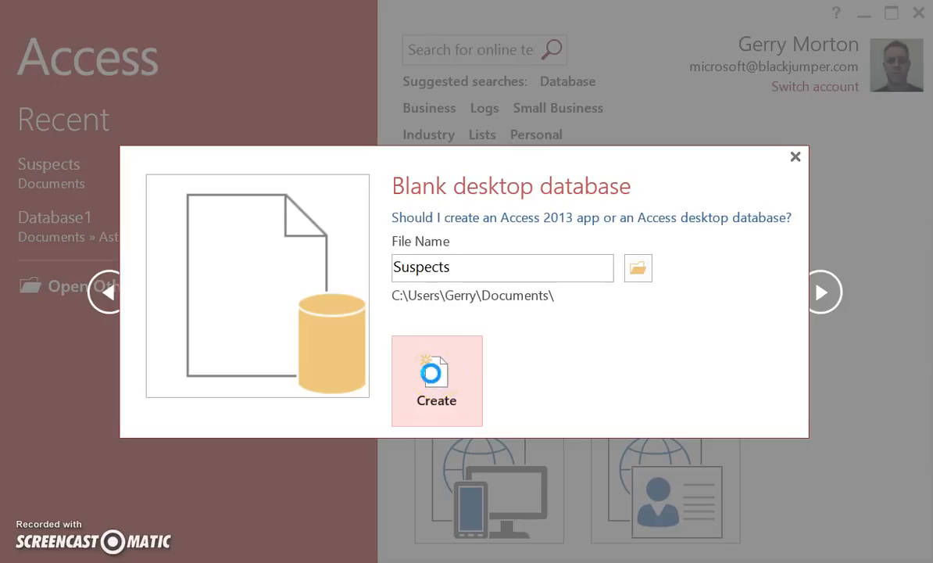
click(577, 370)
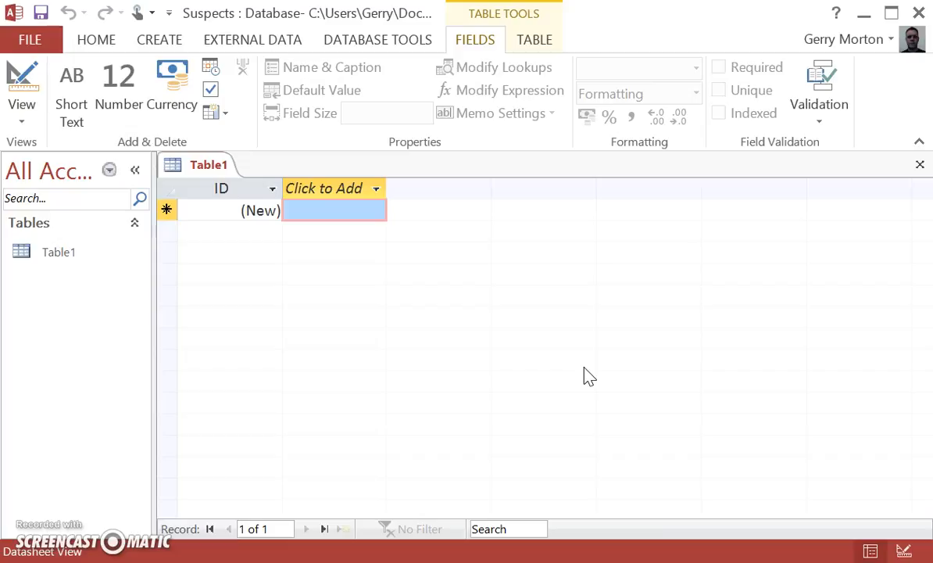
Start a text file import from Table1 in the navigation list
click(71, 260)
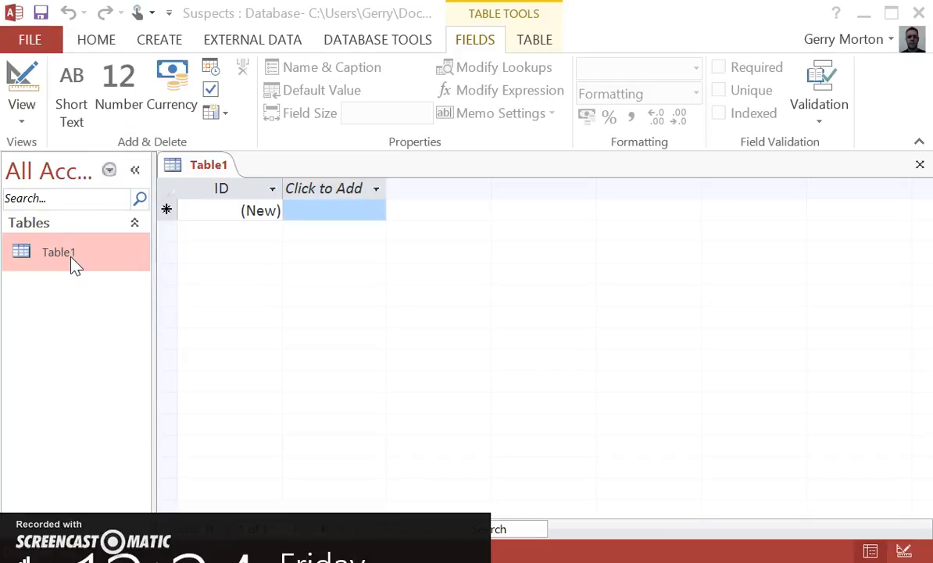
right_click(72, 261)
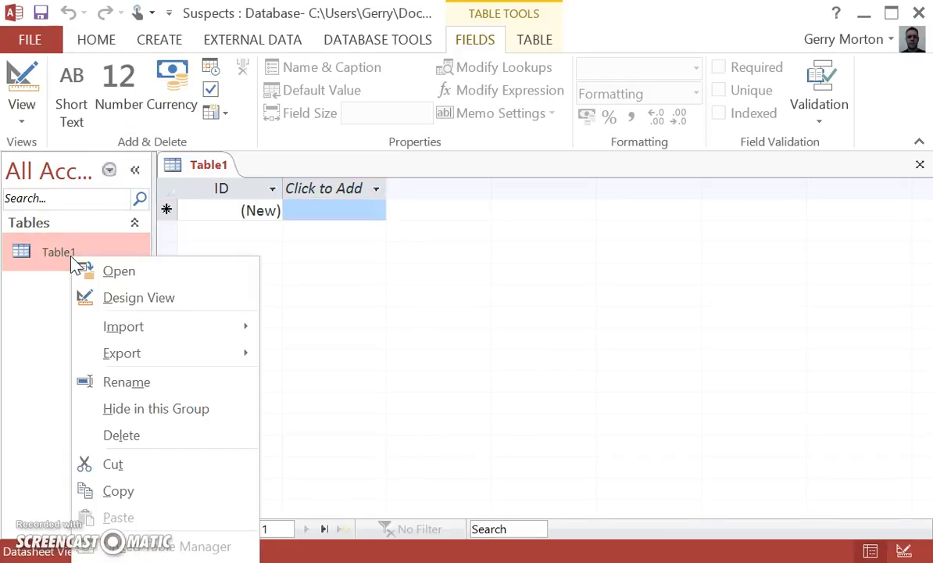
mouse_move(144, 327)
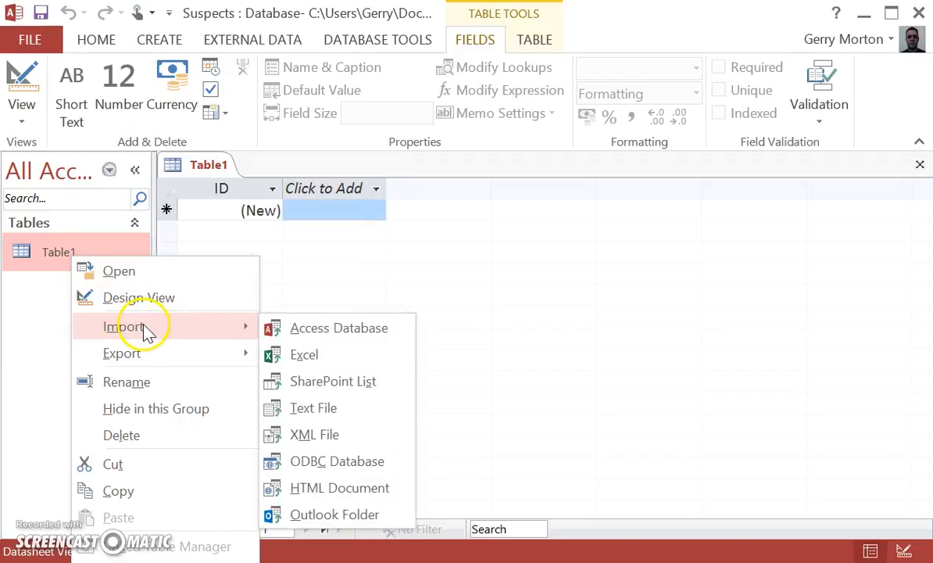
click(312, 415)
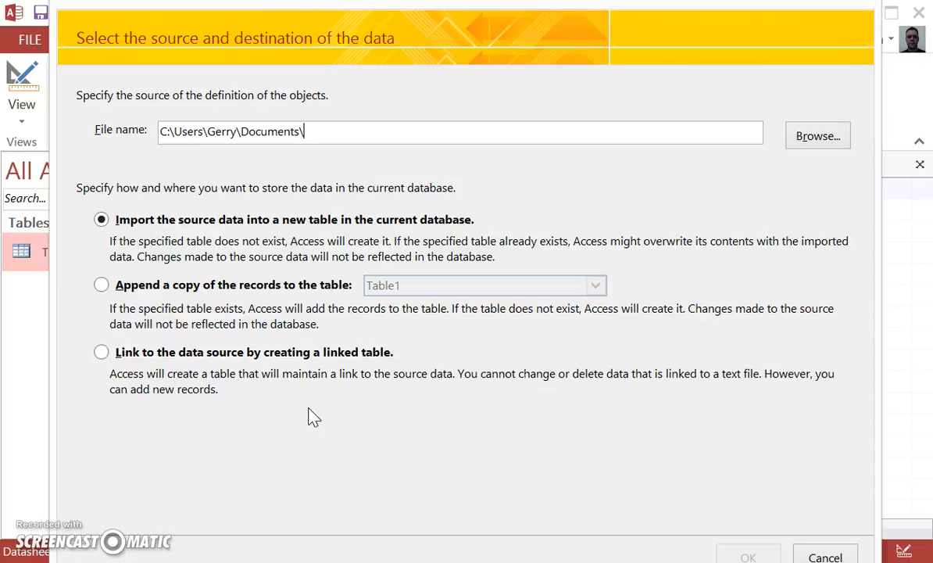
Import Suspects_CommaSeparatedValues from Aston, Year 8, 8.4 Data Handling, 8.4 Data Handling, Lesson 2 - Import and Data Entry into a new table
click(827, 137)
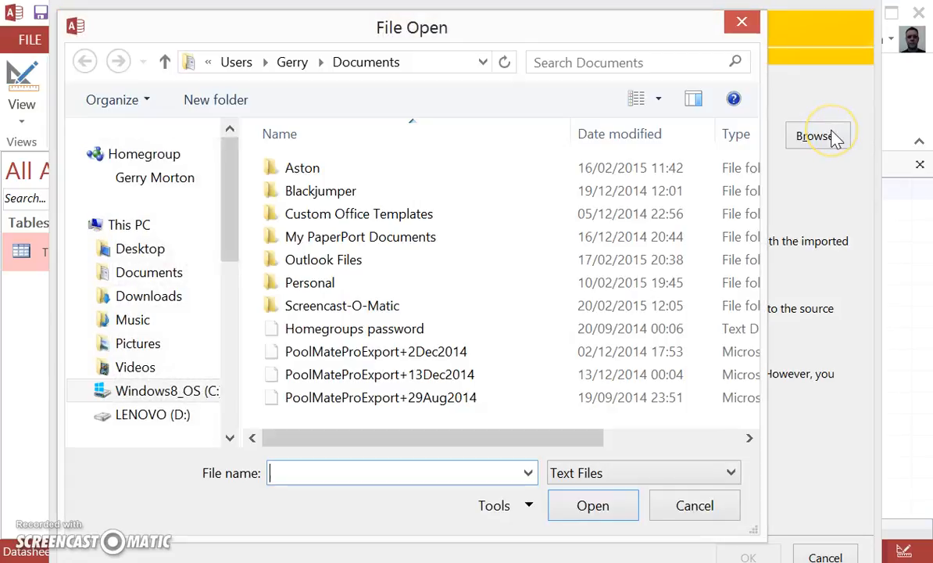
double_click(425, 177)
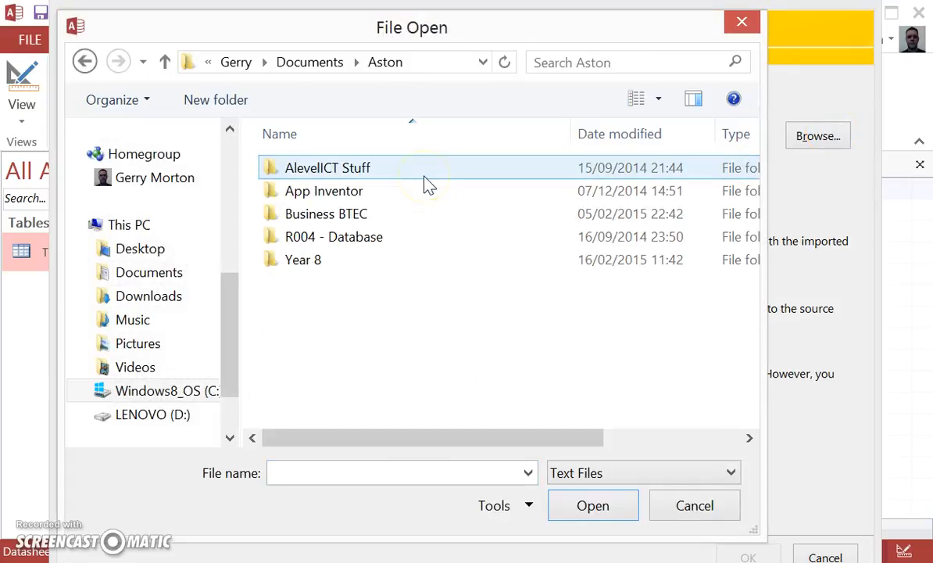
click(395, 227)
click(382, 264)
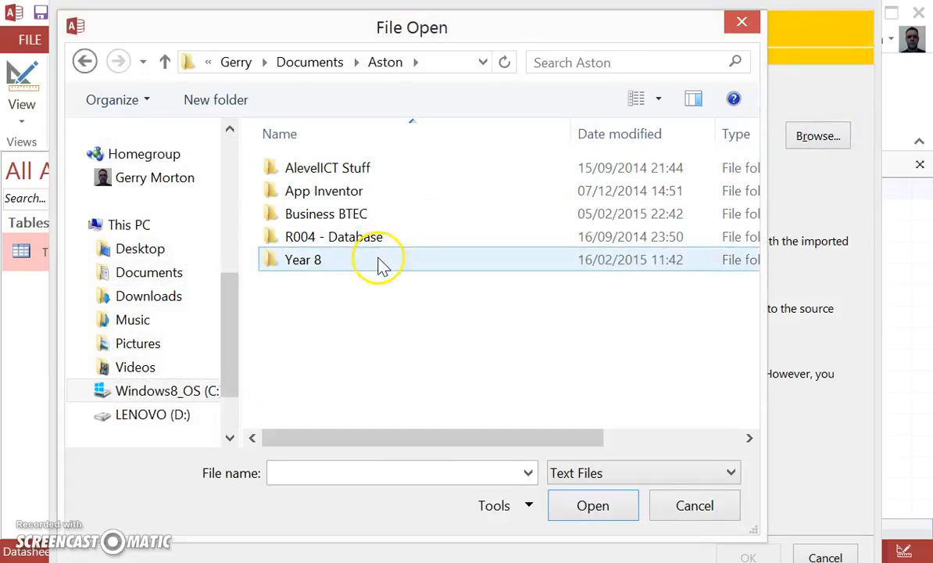
double_click(382, 264)
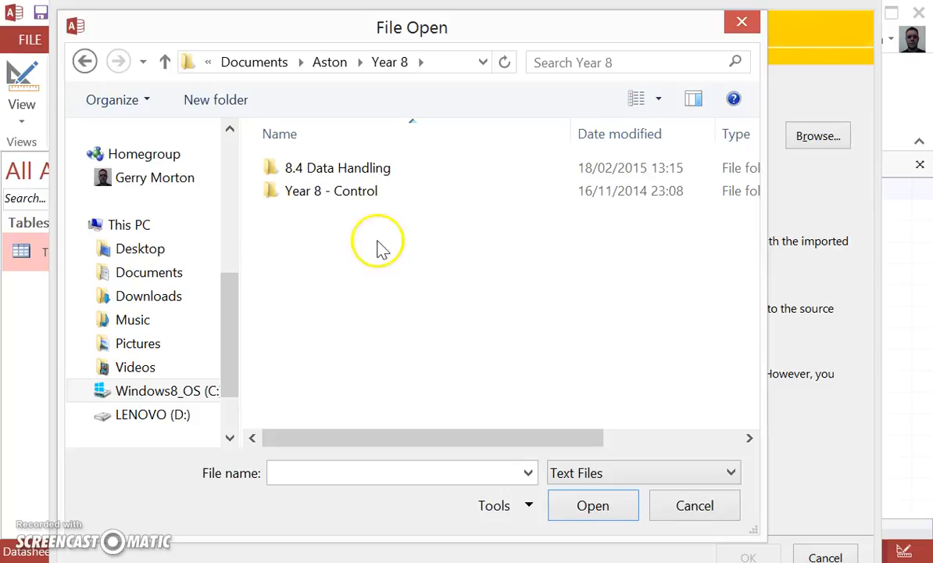
double_click(397, 173)
double_click(396, 173)
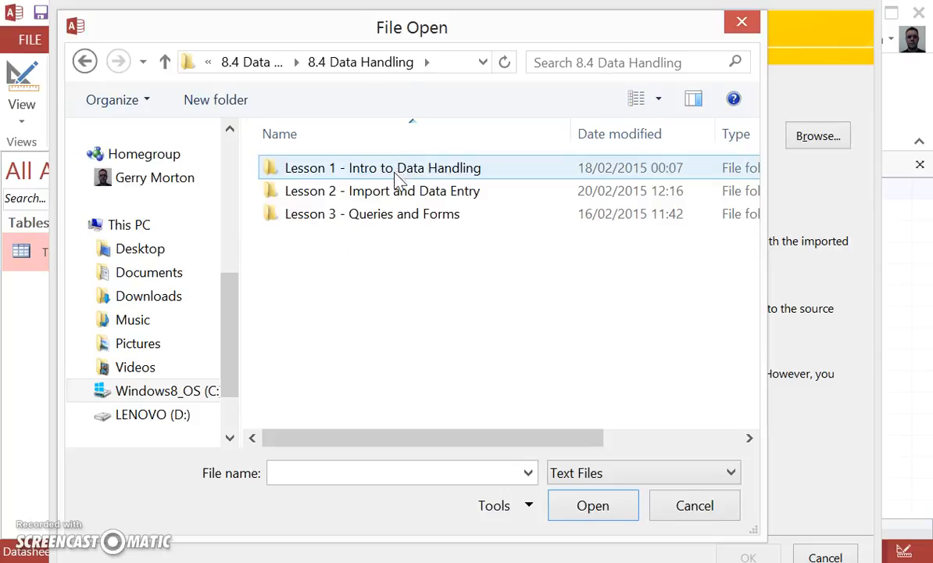
click(393, 199)
double_click(393, 199)
click(347, 210)
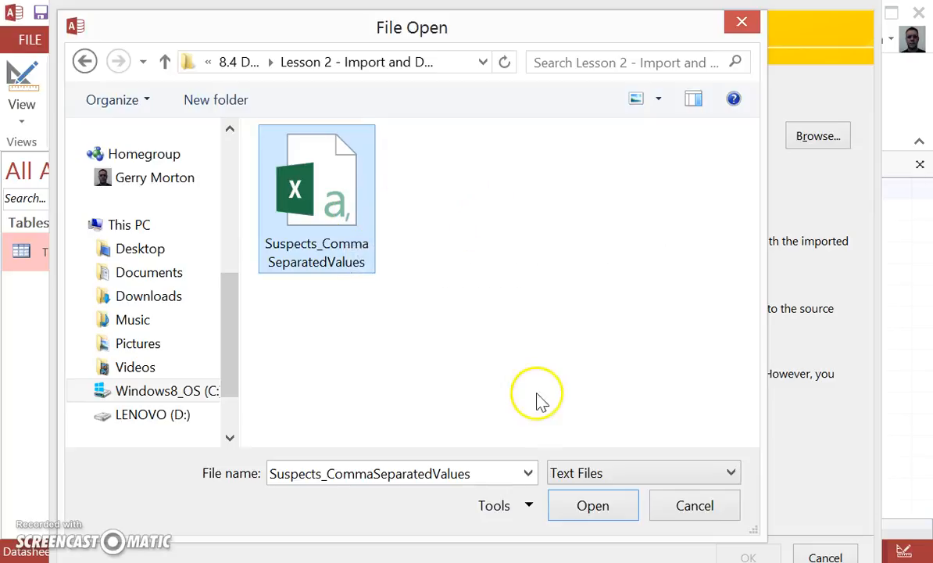
click(594, 505)
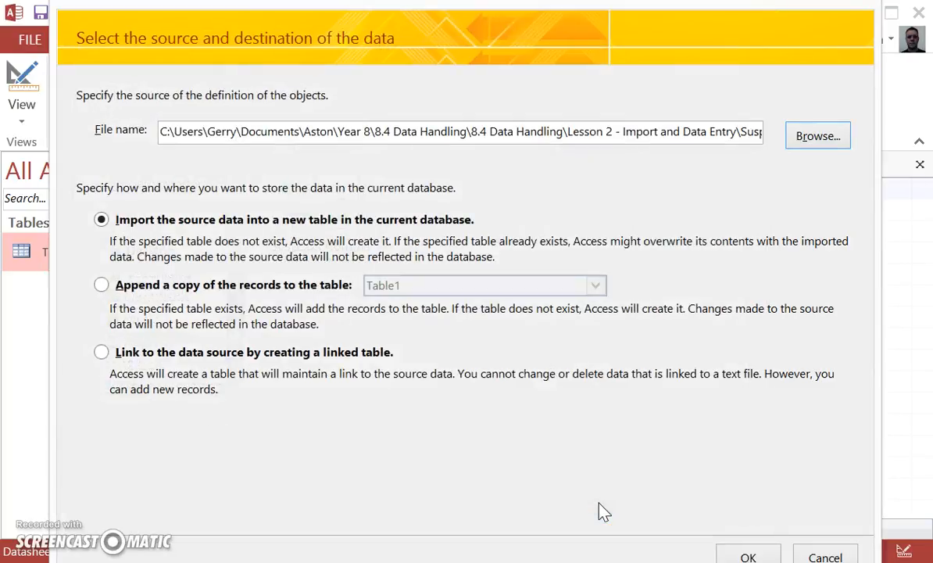
click(738, 554)
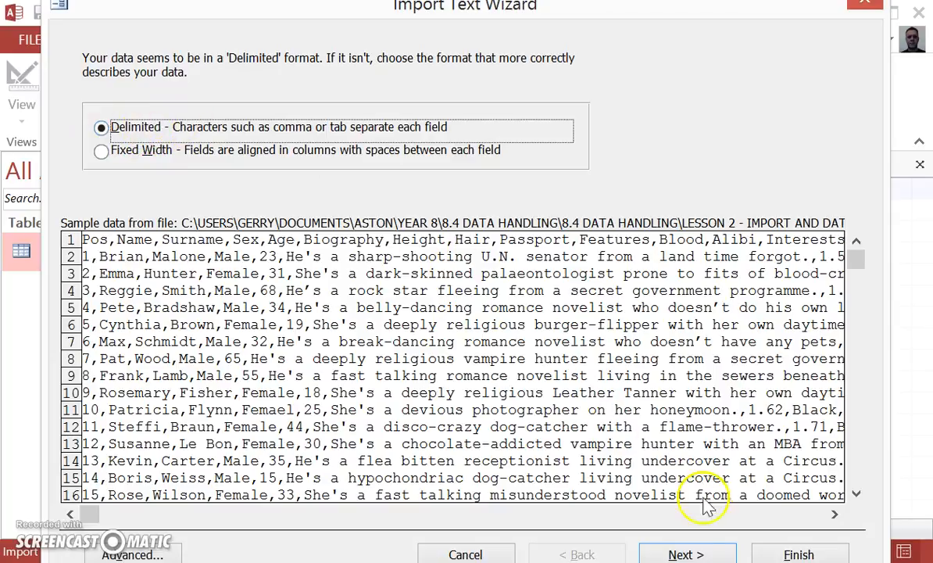
Accept the delimited format with comma separators and use the first row as field names for the import
click(695, 555)
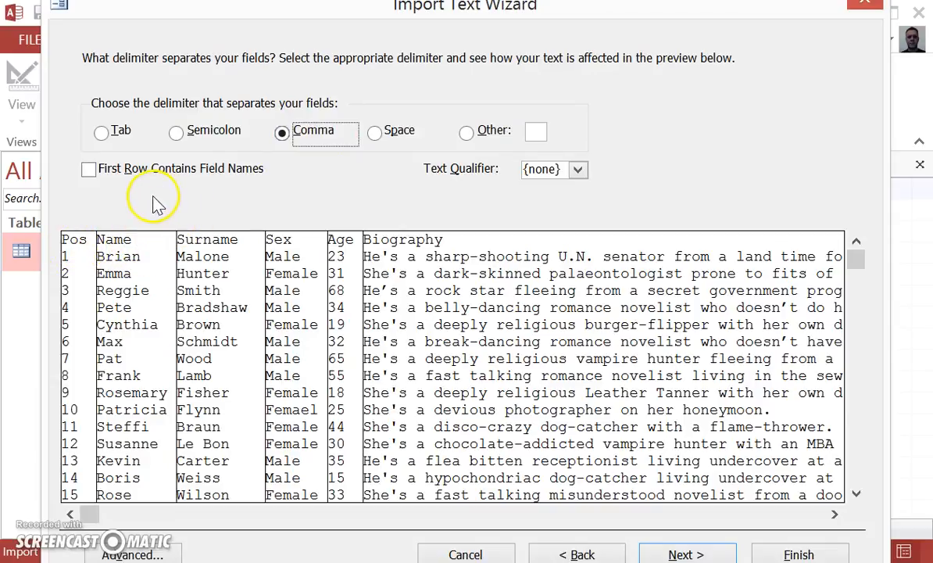
click(88, 171)
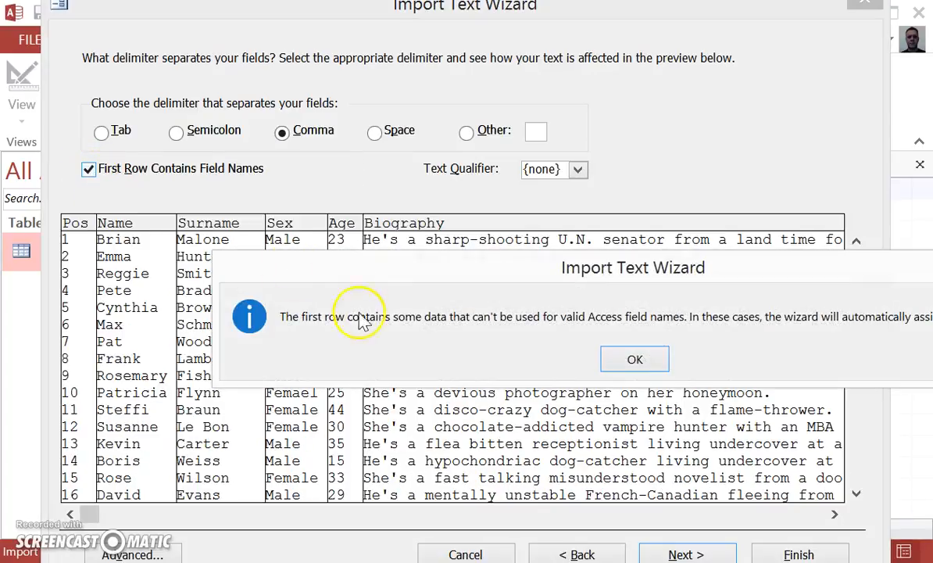
click(636, 365)
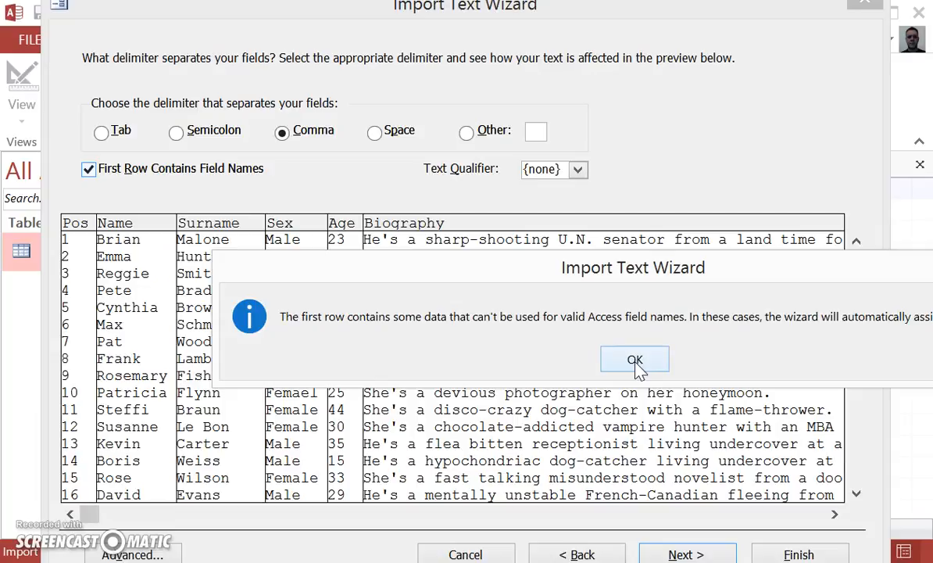
click(634, 363)
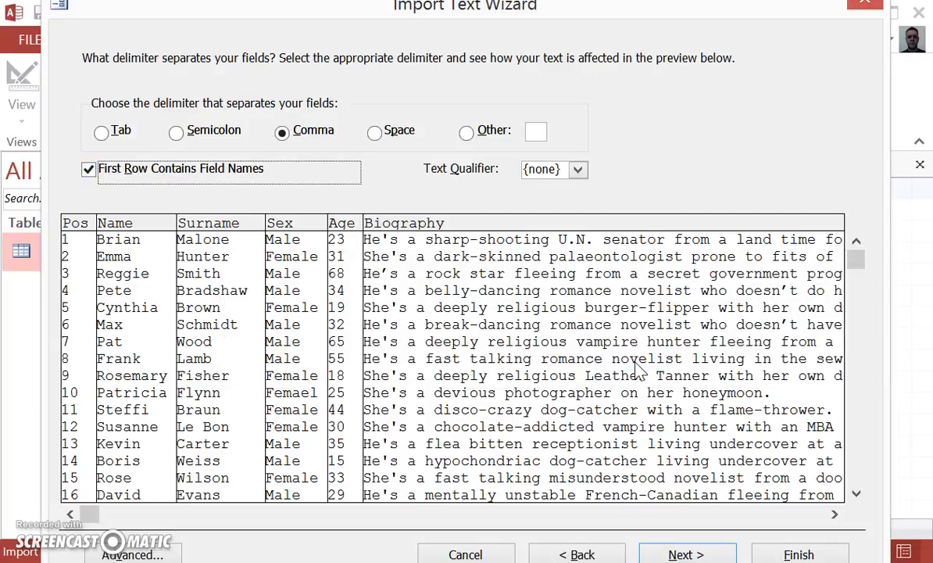
click(685, 553)
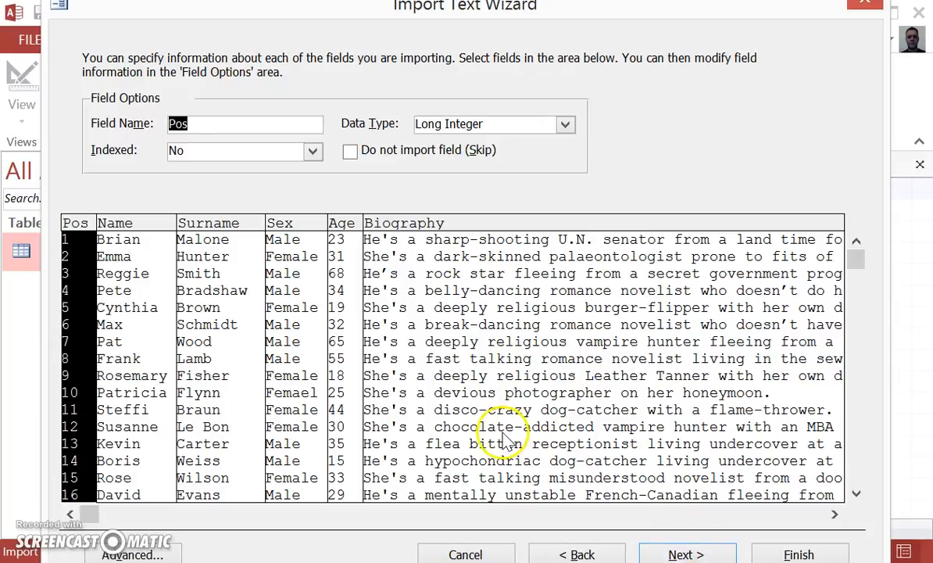
Go through the Name, Surname and Sex fields and set the Age field's data type to Integer
click(123, 244)
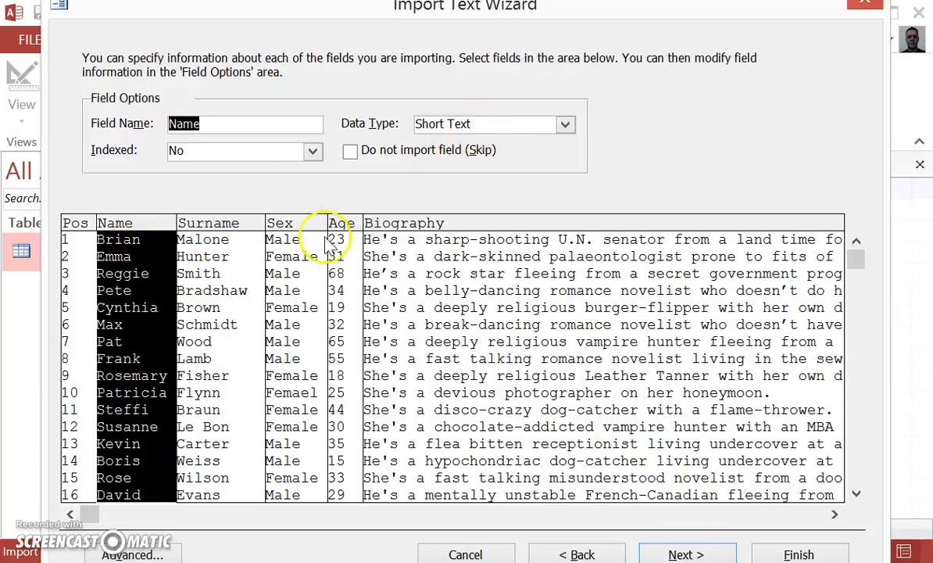
click(209, 252)
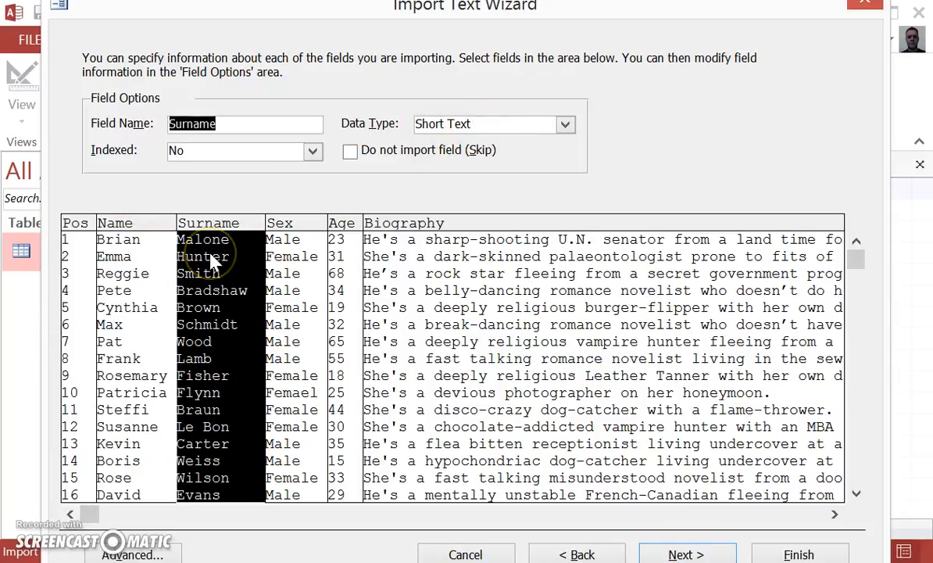
click(269, 256)
click(334, 263)
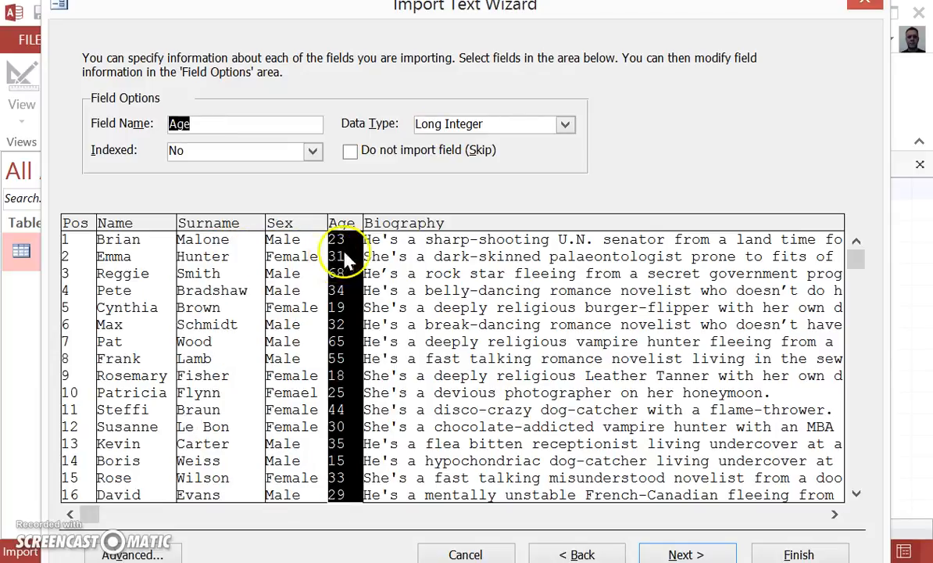
click(564, 125)
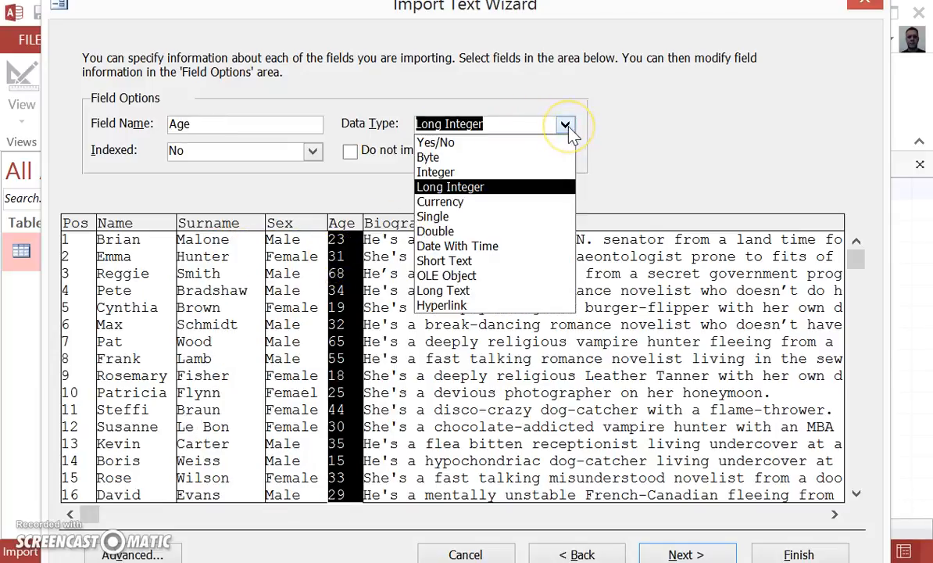
click(511, 173)
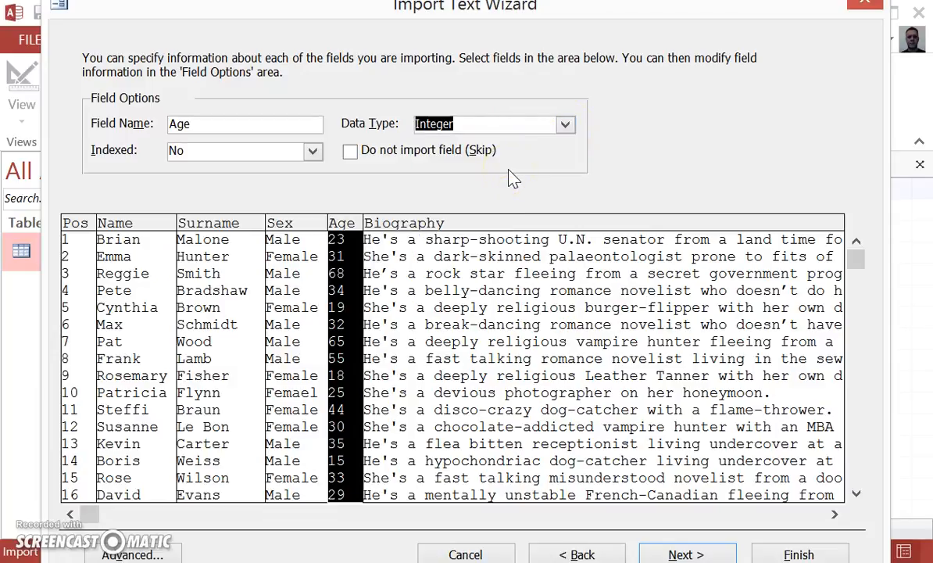
Set the Height field's data type to Single and check the data types of the Hair, Passport, Features, Blood and Alibi fields
click(588, 254)
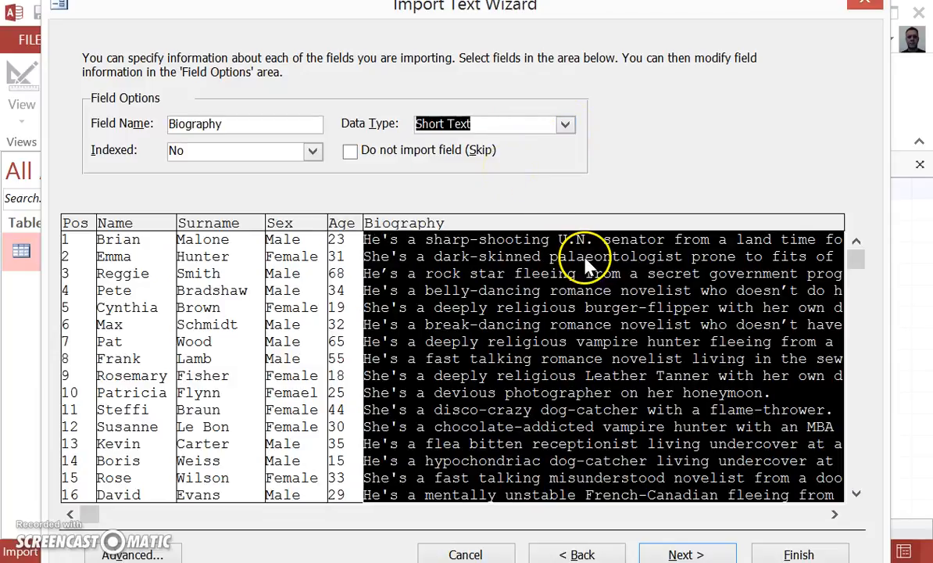
click(606, 514)
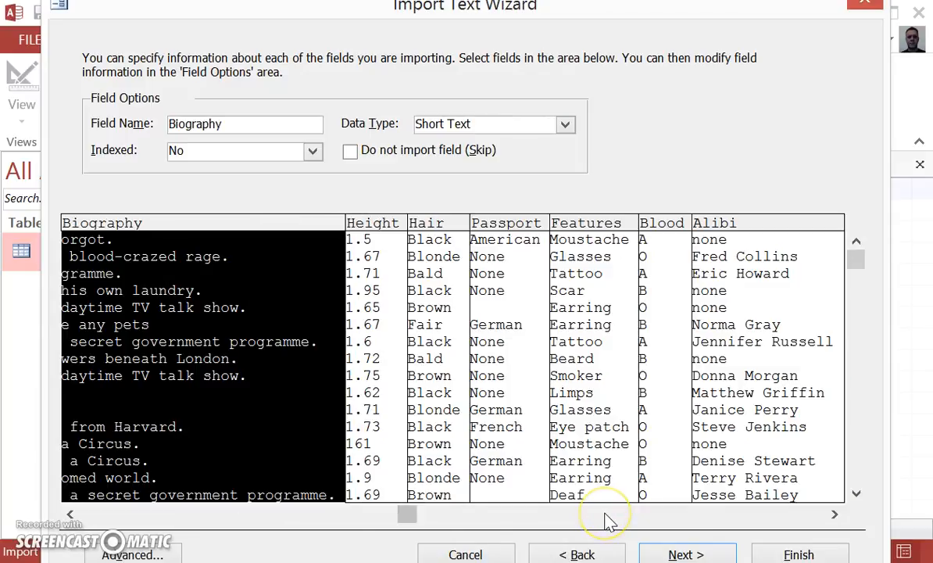
click(386, 237)
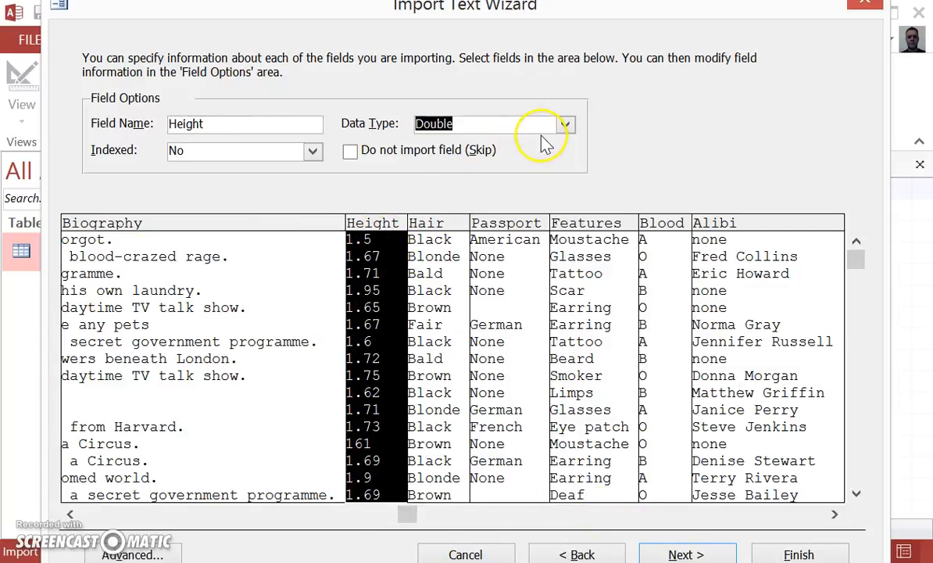
click(565, 127)
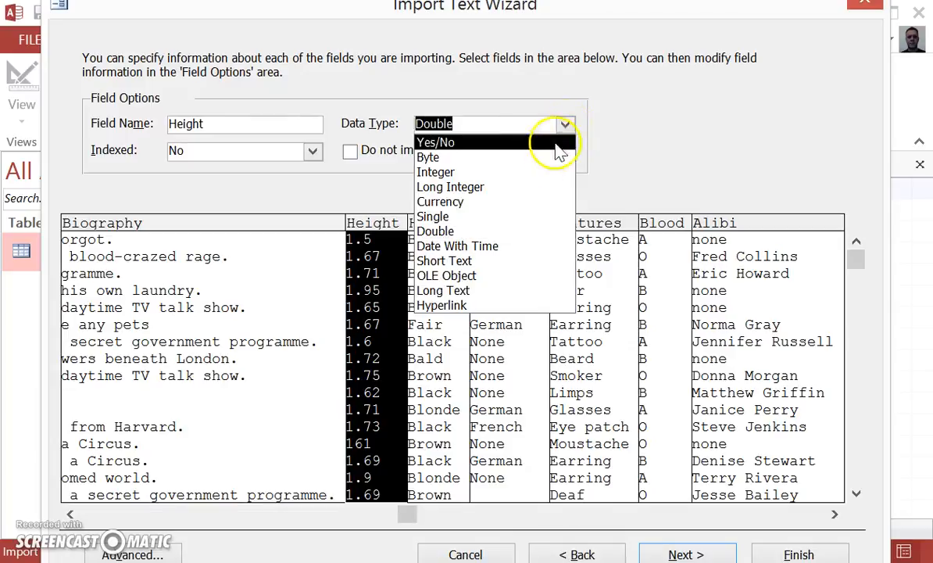
click(511, 219)
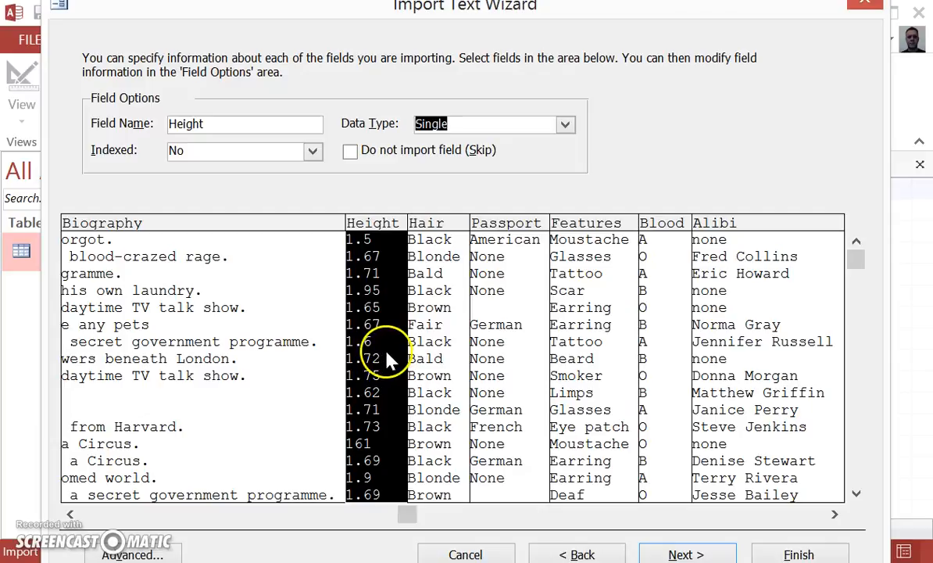
click(446, 264)
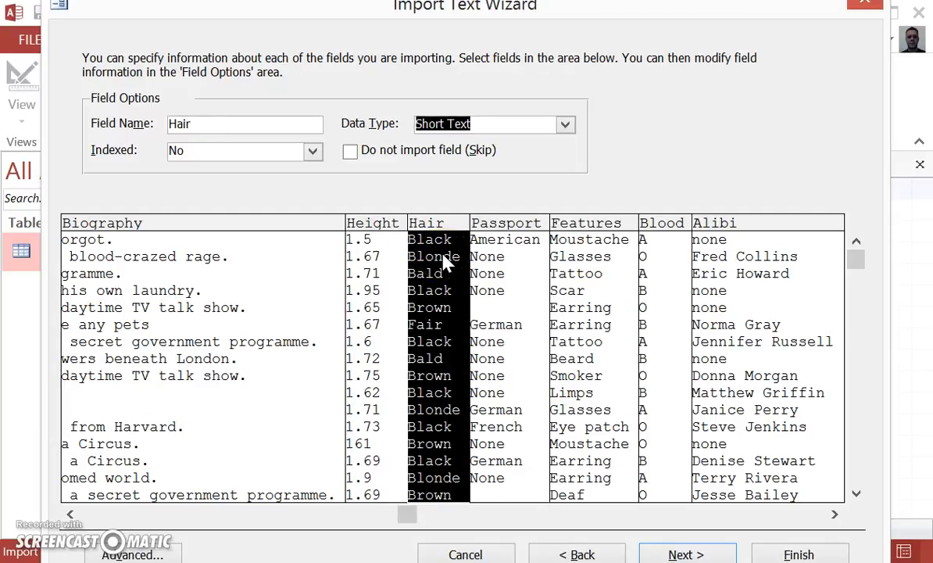
click(514, 267)
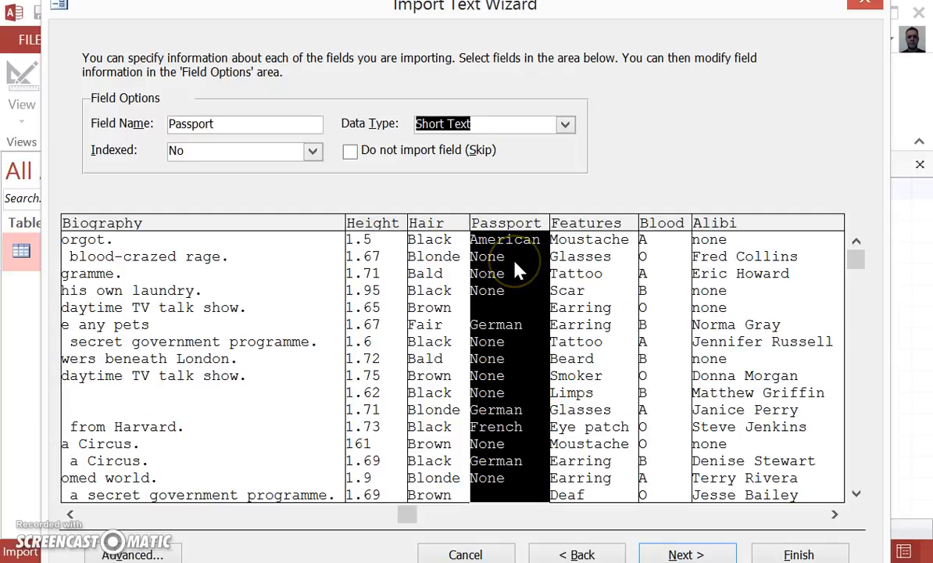
click(588, 269)
click(677, 268)
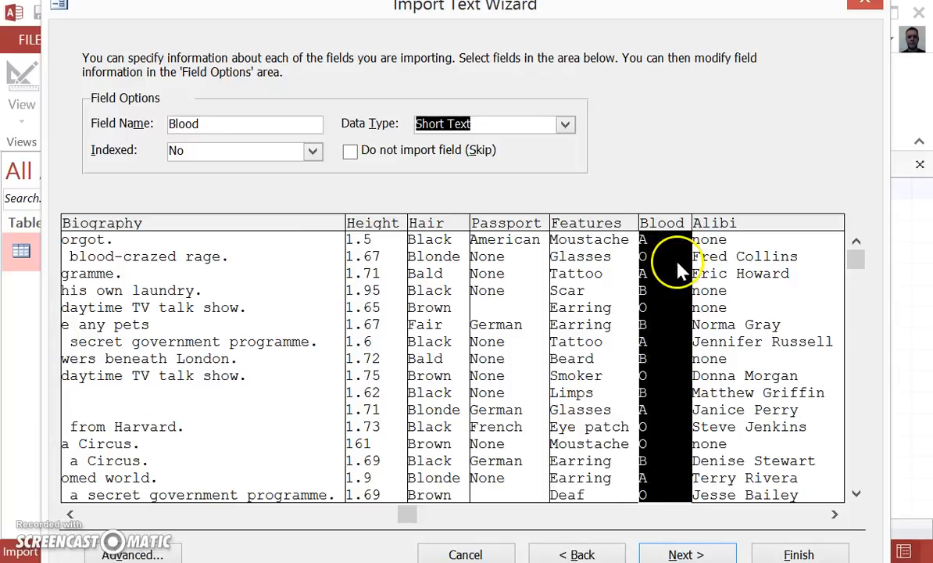
click(724, 267)
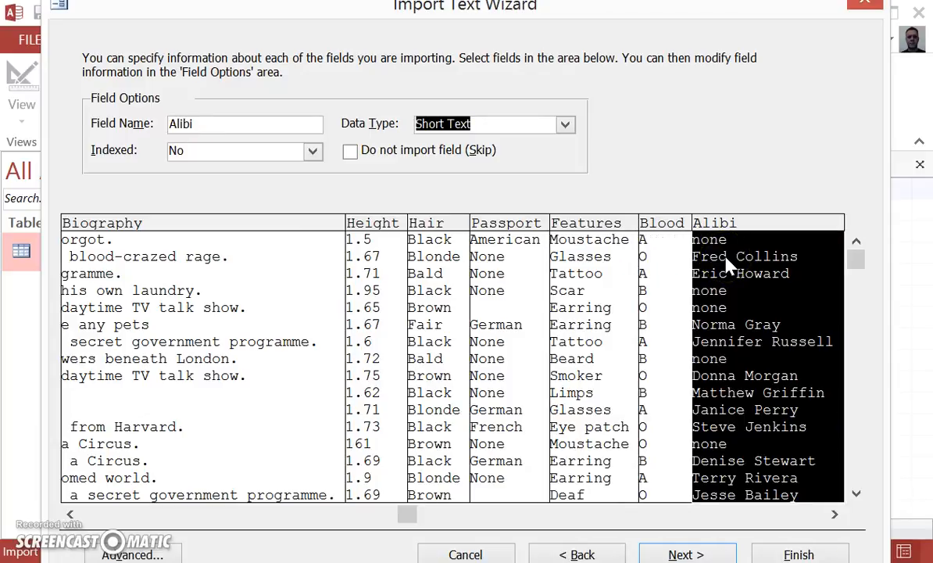
Accept the field options and choose Pos as the new table's own primary key
click(686, 554)
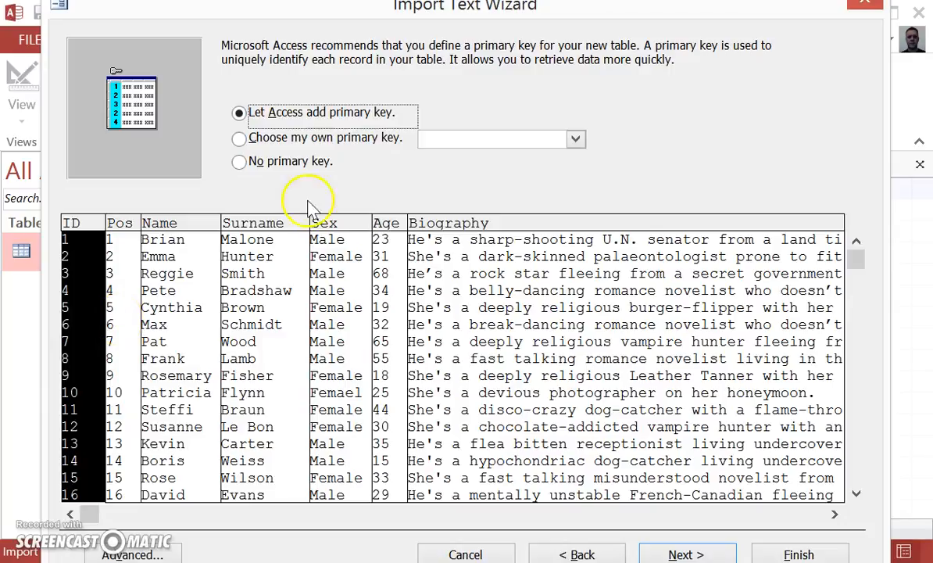
click(239, 139)
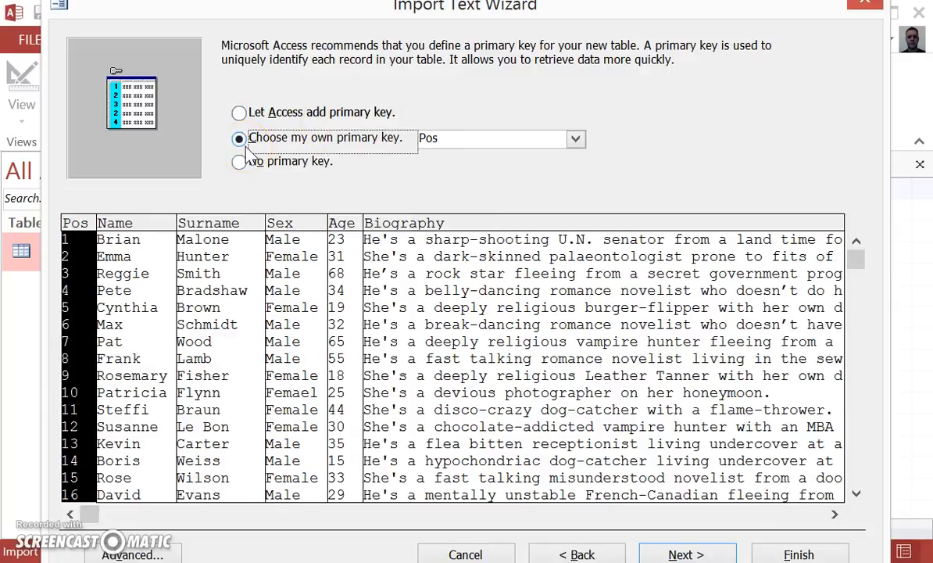
Select Pos from the available fields as the primary key and accept the primary key setting
click(575, 138)
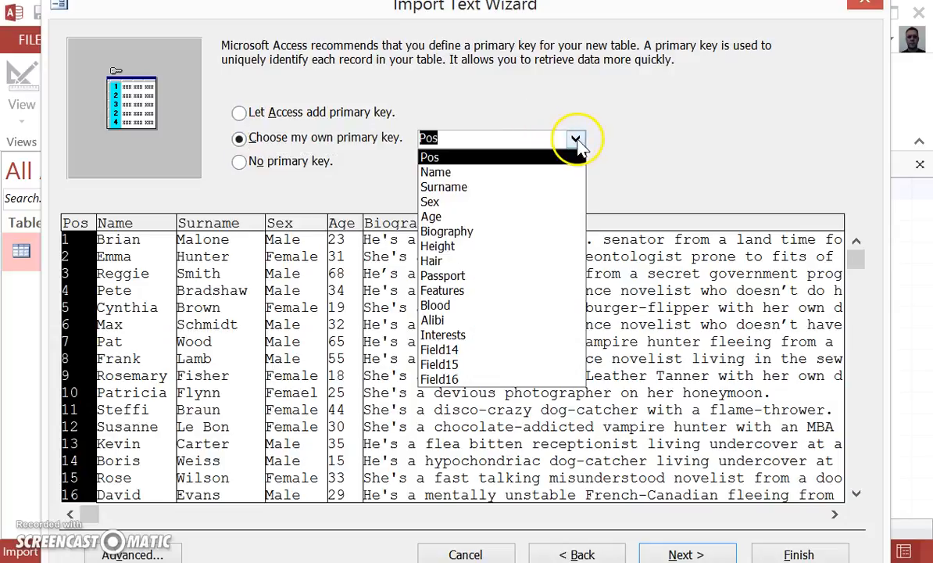
click(497, 160)
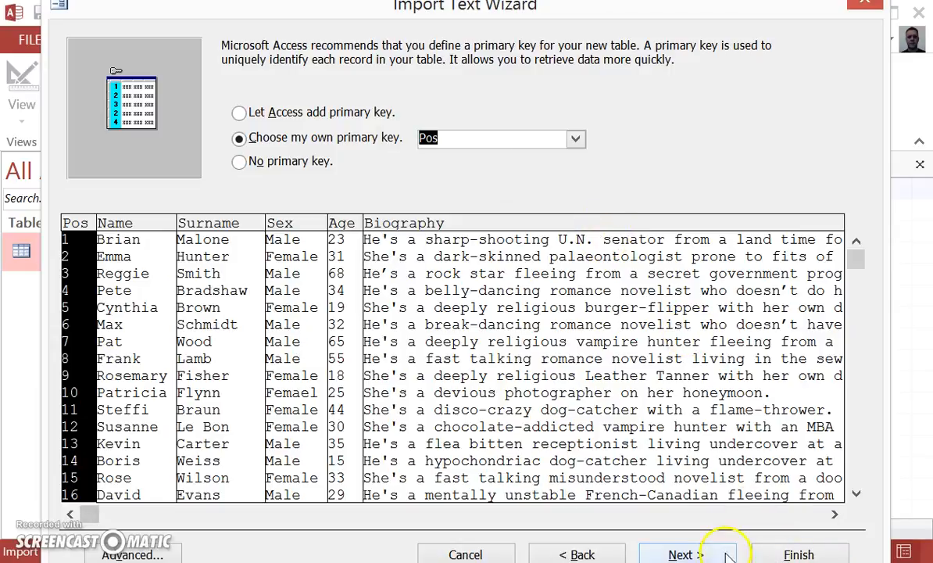
click(685, 554)
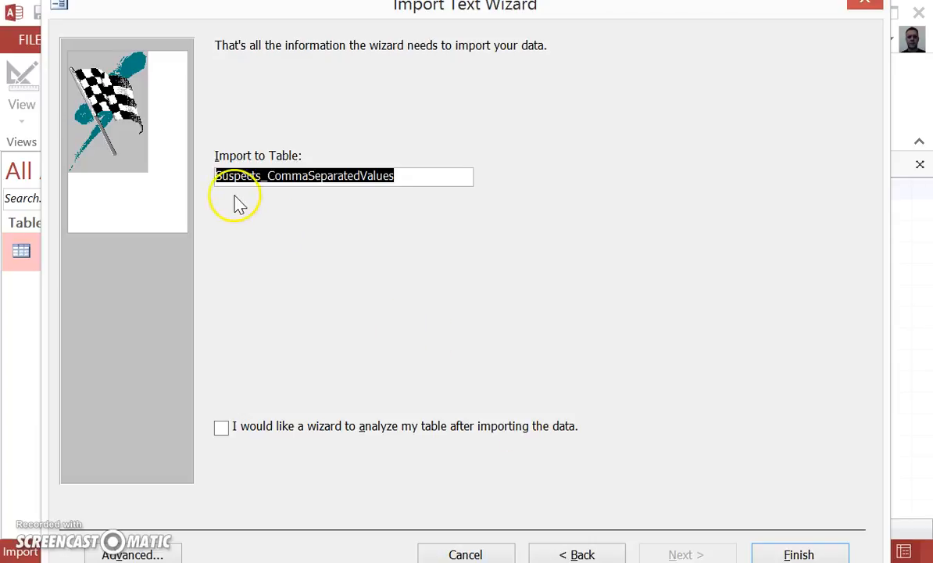
Shorten the name of the destination table for the import to Suspects
click(414, 175)
key(BackSpace)
key(BackSpace)
key(BackSpace)
key(BackSpace)
key(BackSpace)
key(BackSpace)
key(BackSpace)
key(BackSpace)
key(BackSpace)
key(BackSpace)
key(BackSpace)
key(BackSpace)
key(BackSpace)
key(BackSpace)
key(BackSpace)
key(BackSpace)
key(BackSpace)
key(BackSpace)
key(BackSpace)
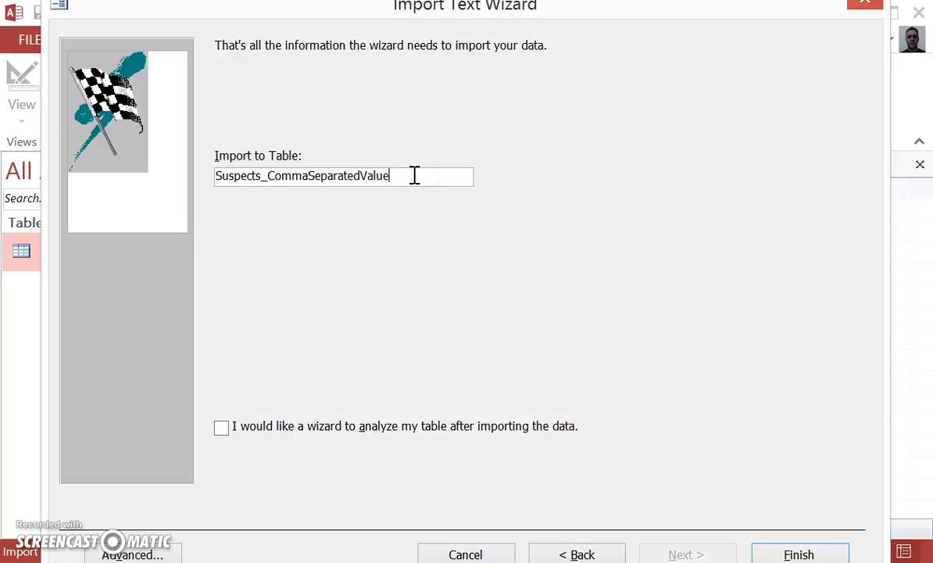
key(BackSpace)
key(BackSpace)
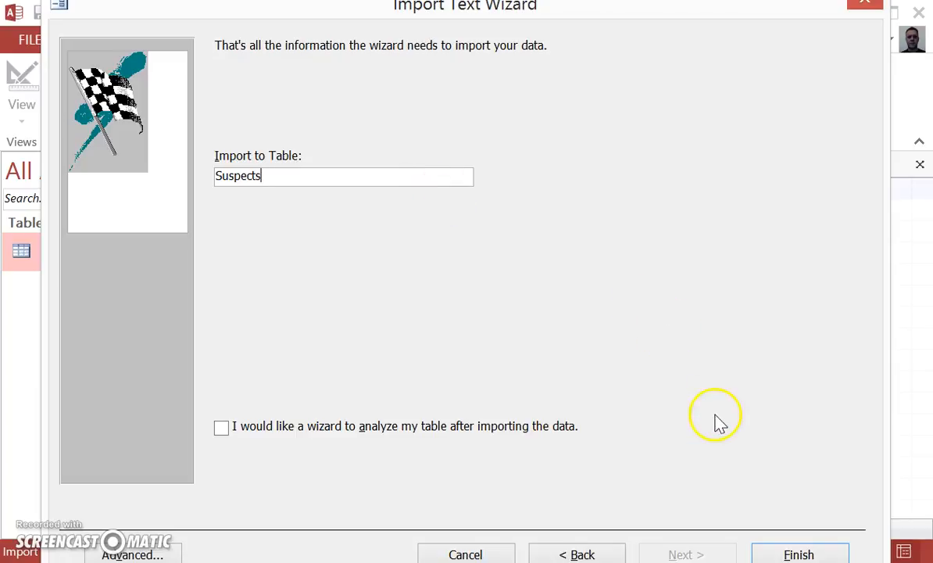
Finish the import without saving the import steps and open the imported Suspects table
click(797, 553)
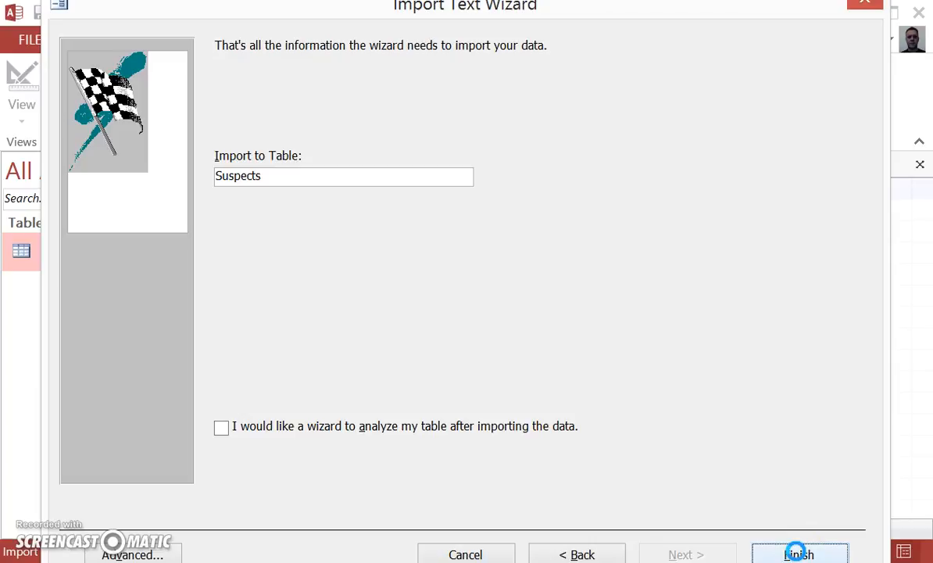
click(797, 553)
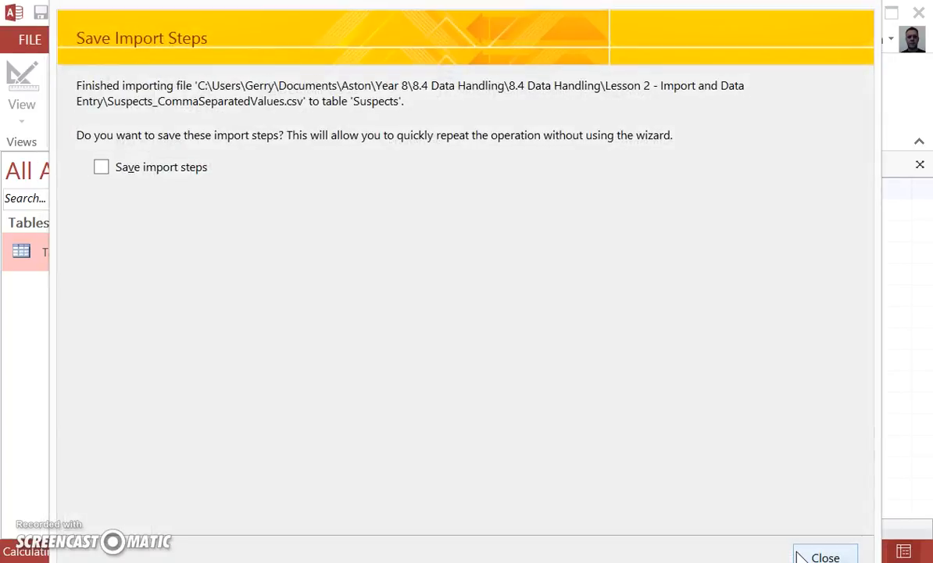
click(813, 555)
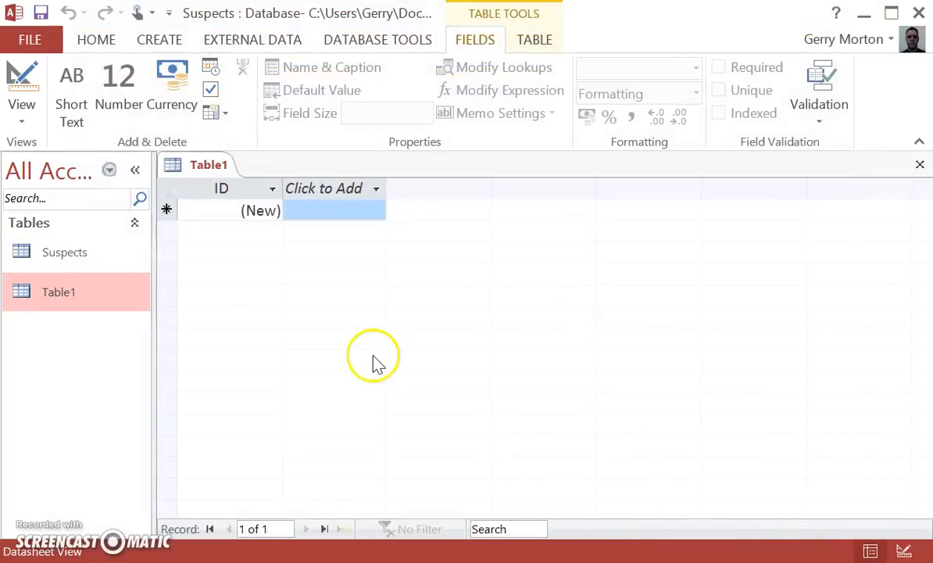
click(59, 254)
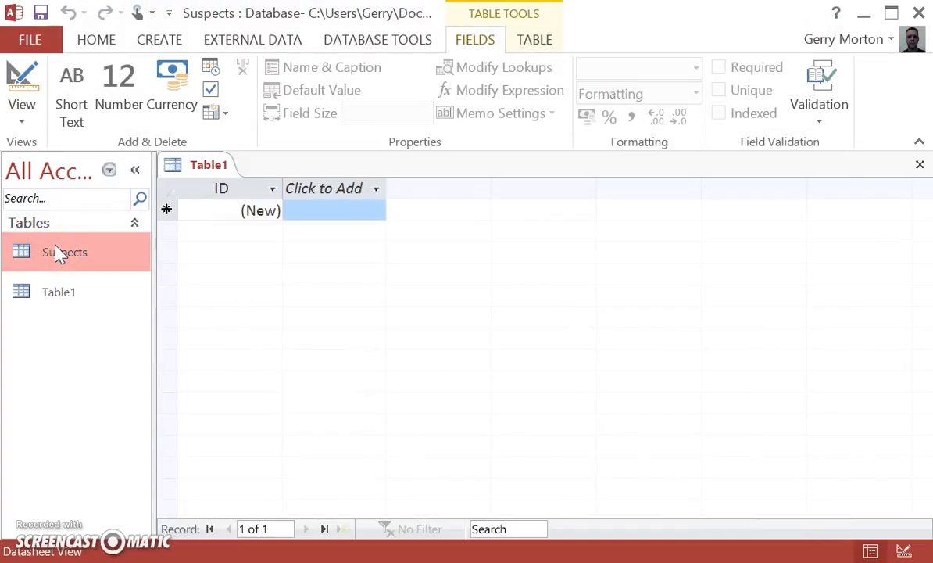
double_click(57, 250)
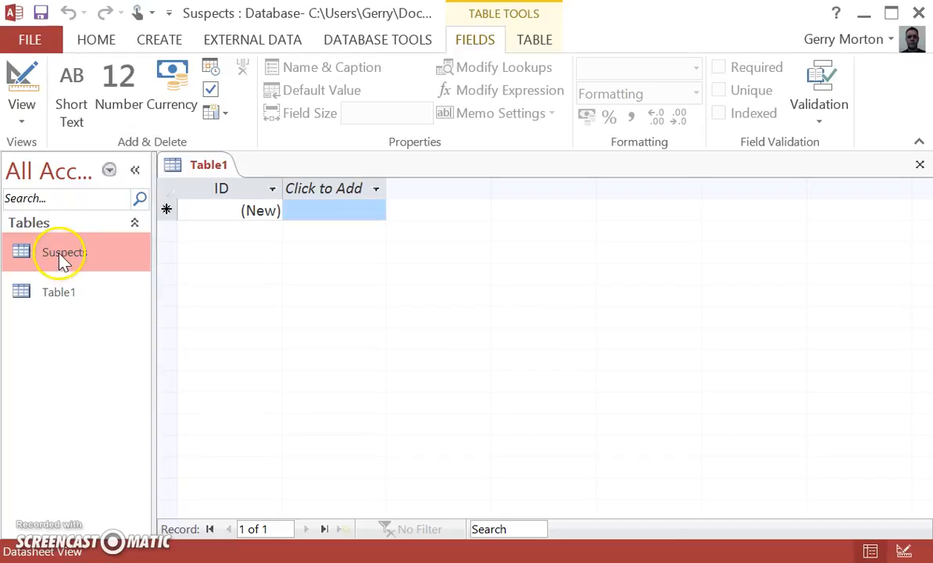